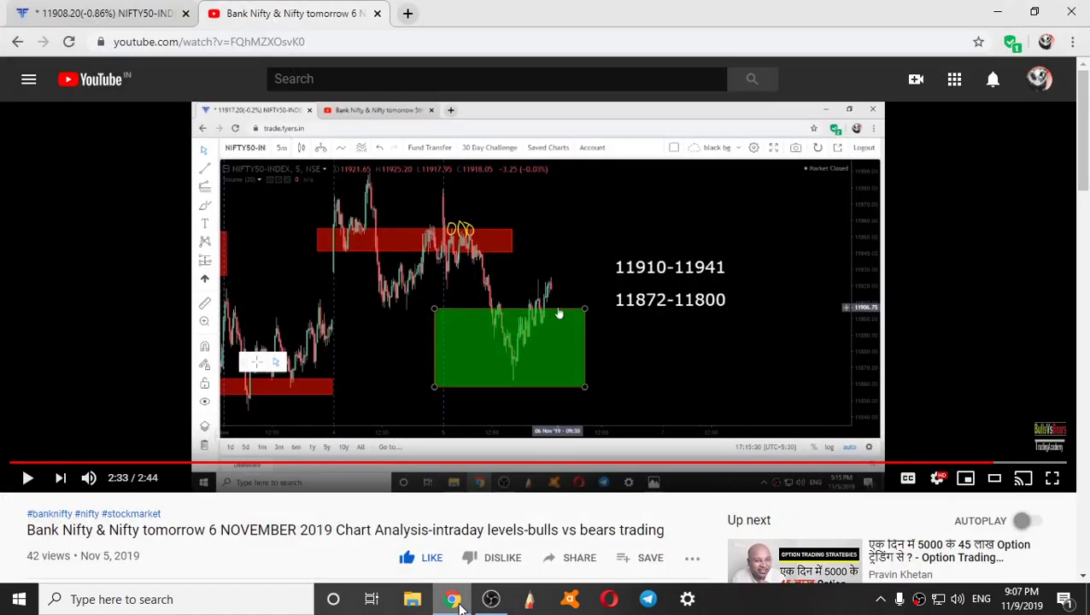
Expand and read the tutorial video's full description
scroll(178, 499, down, 4)
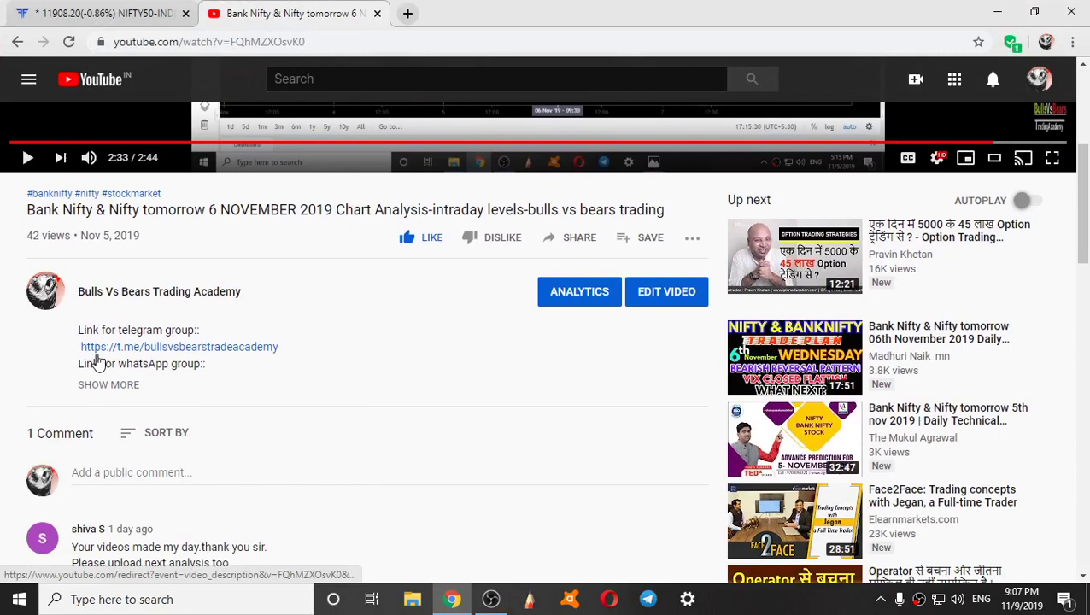
click(100, 384)
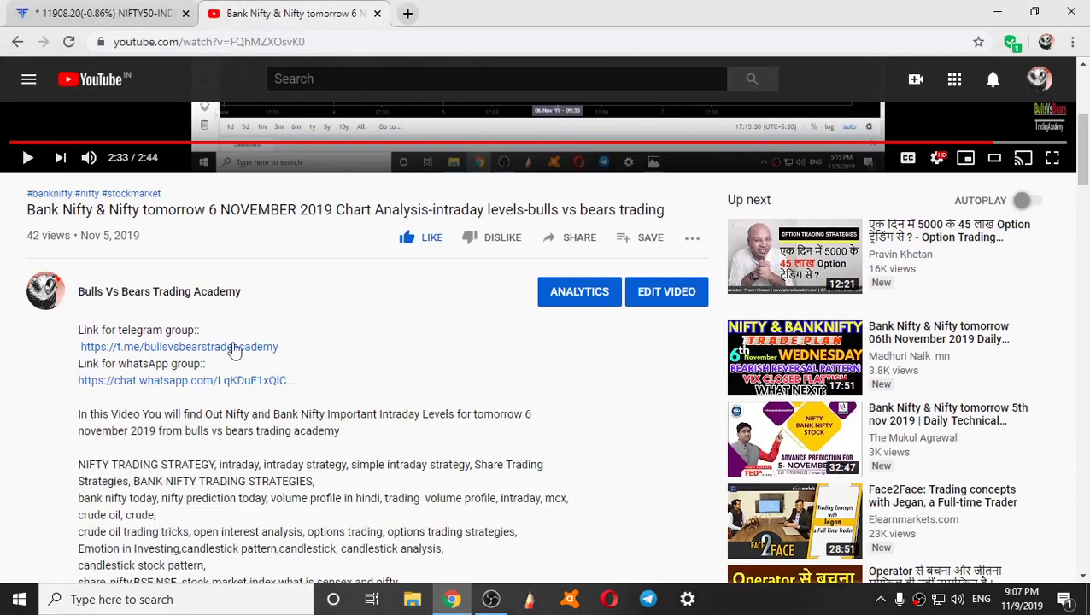
scroll(529, 186, up, 4)
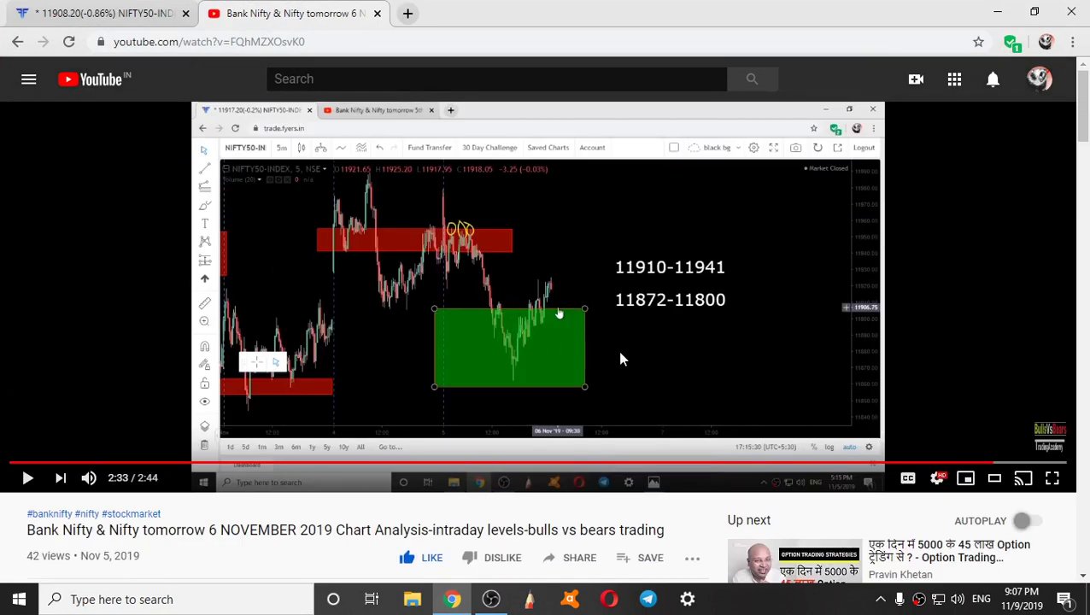
scroll(513, 365, down, 1)
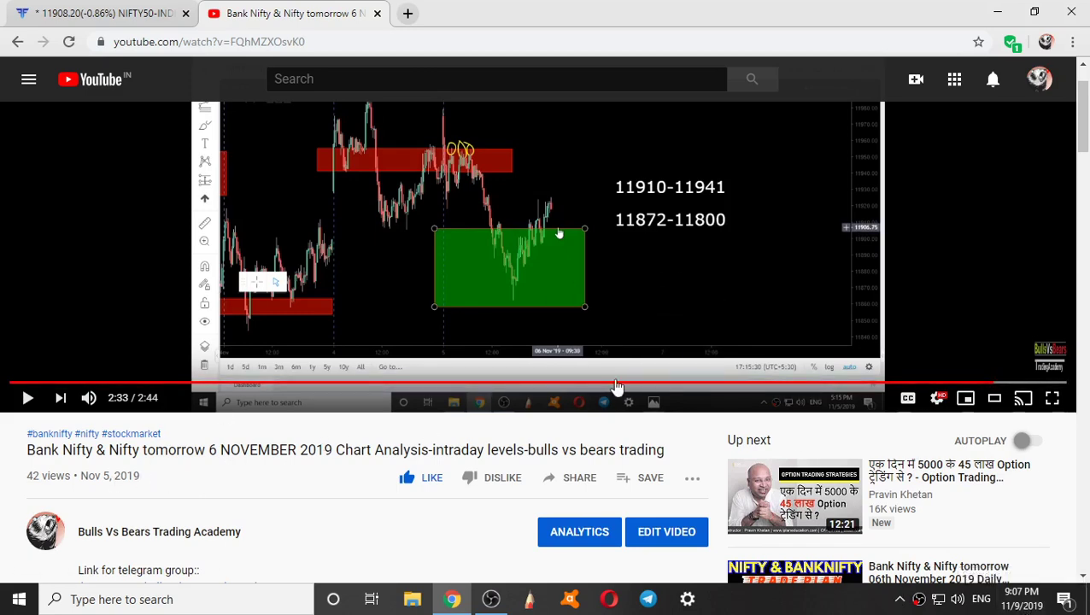
scroll(632, 373, up, 1)
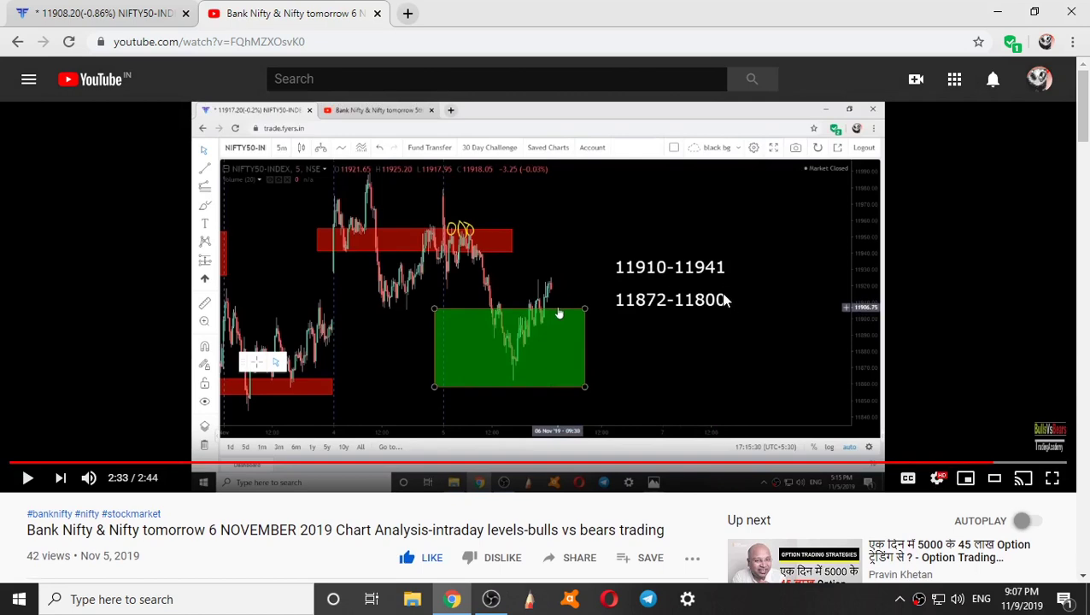
Compare the NIFTY50 chart's red zone (11910–11941) and green zone (11800–11872) with the video
click(102, 13)
click(522, 299)
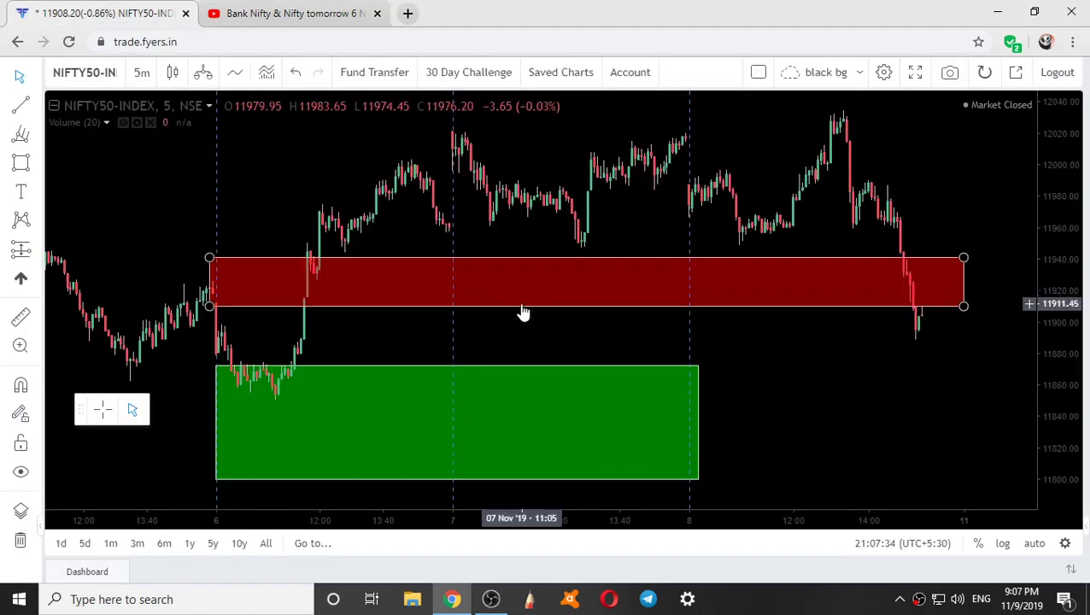
scroll(516, 314, down, 1)
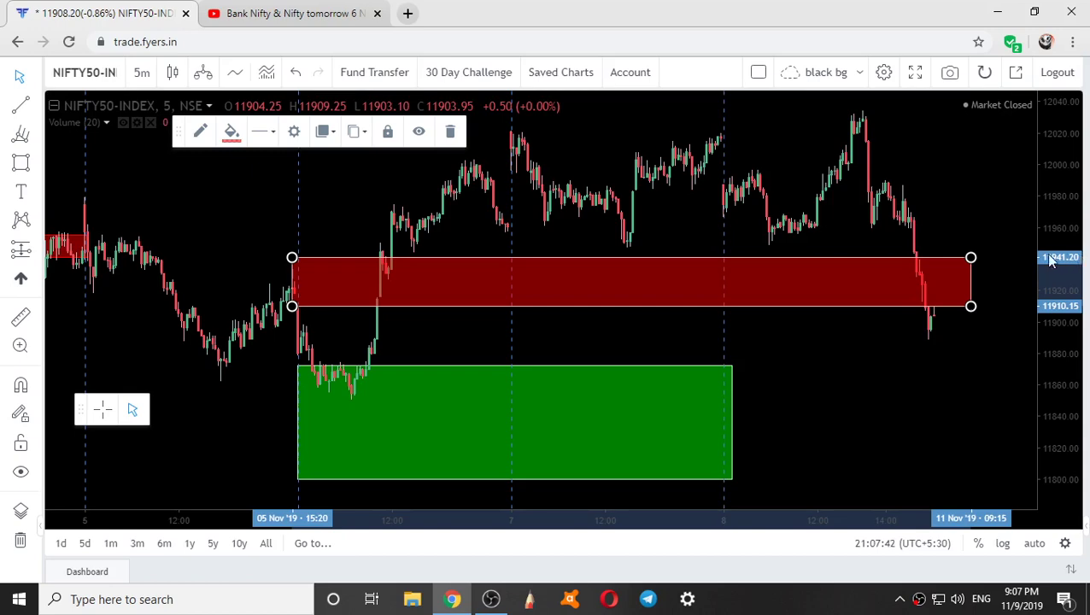
click(322, 11)
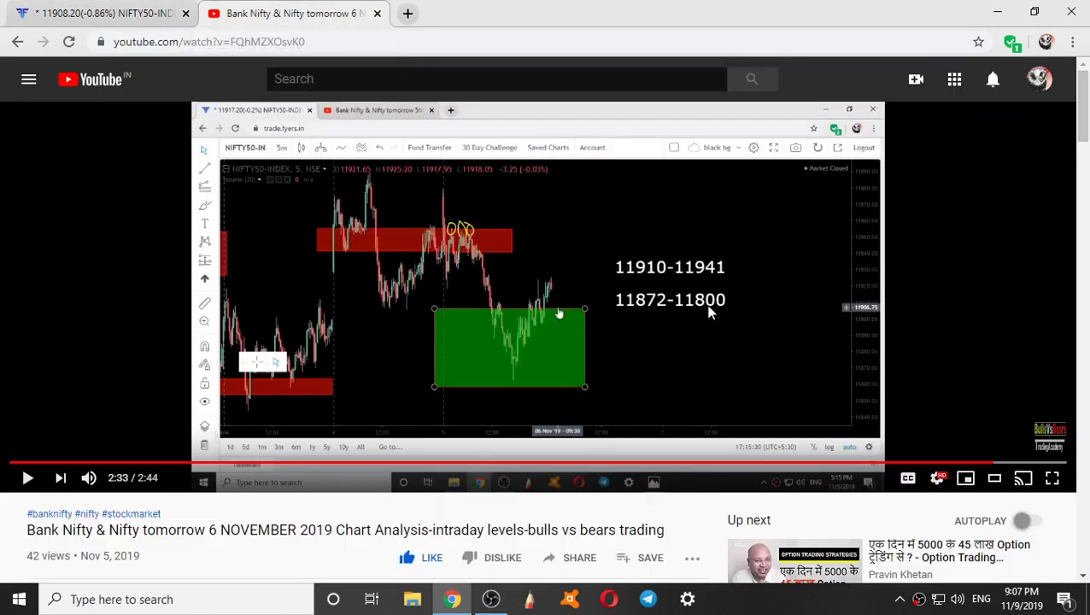
click(102, 13)
click(525, 375)
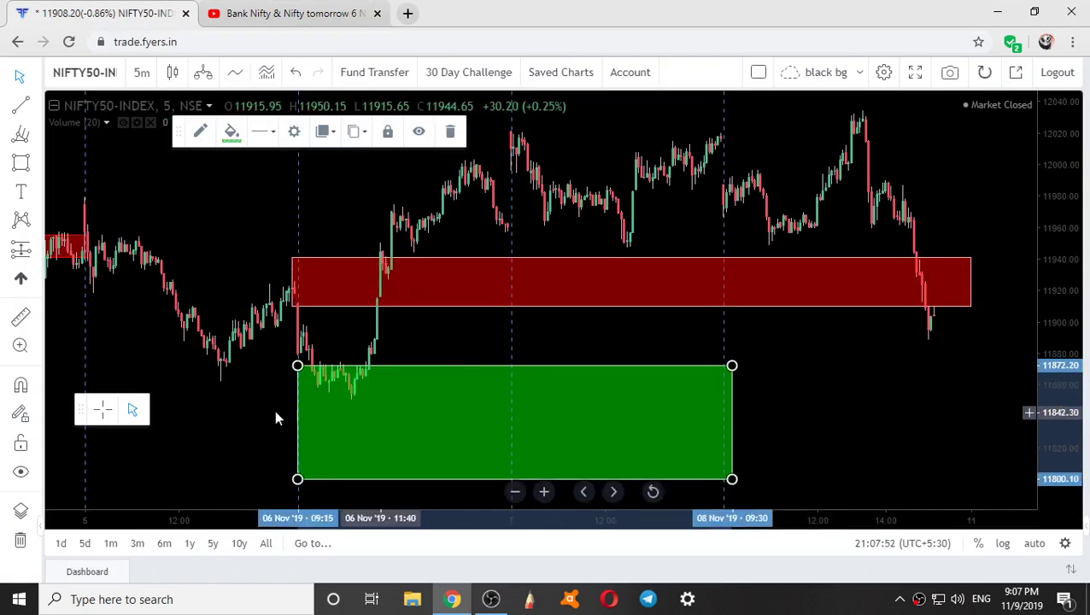
click(184, 350)
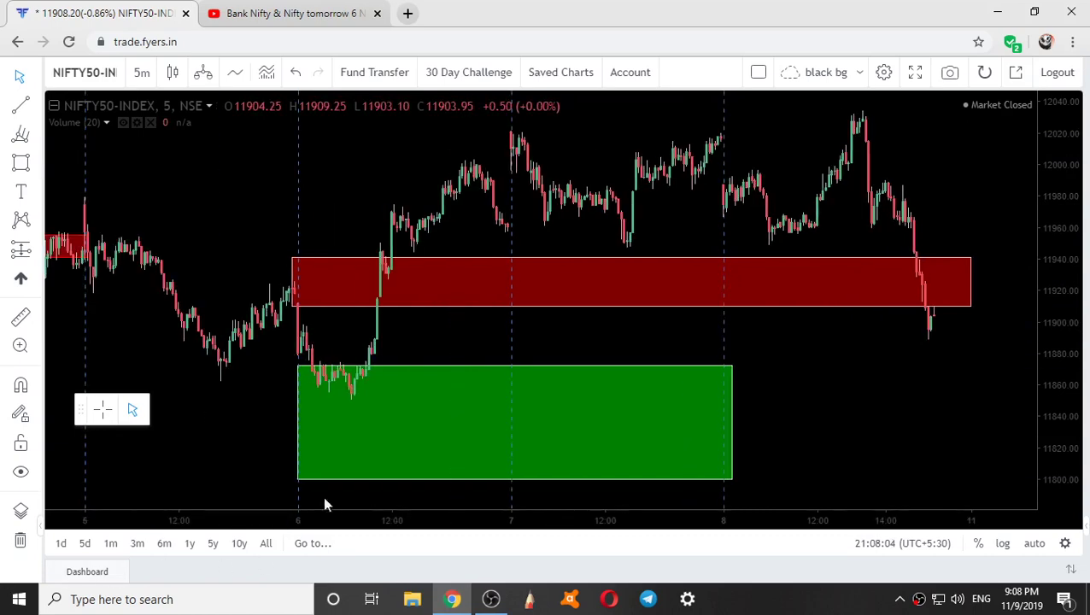
scroll(340, 347, up, 1)
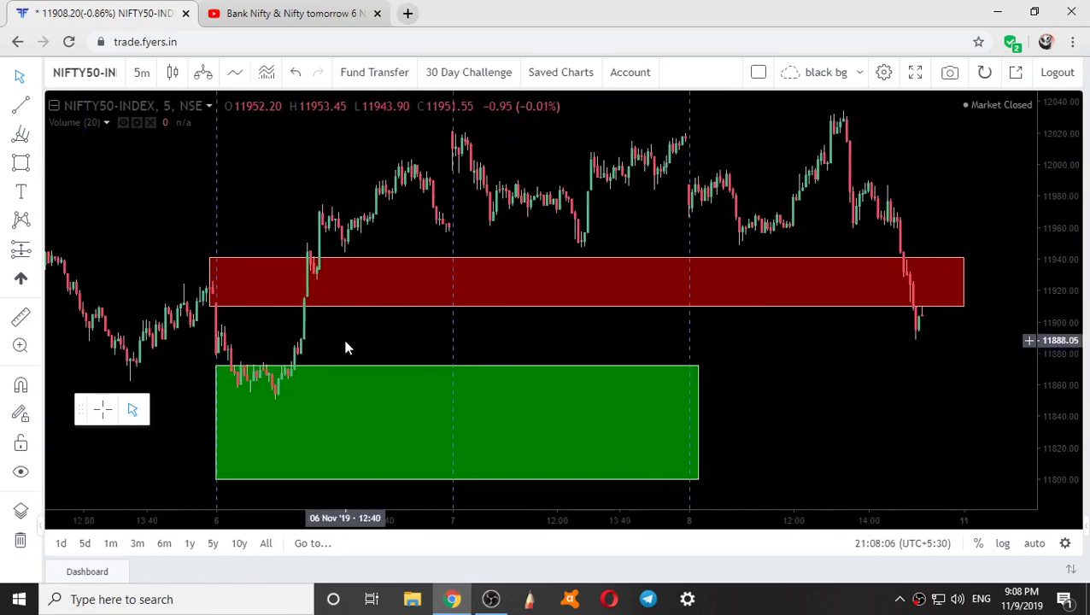
Pan and zoom the NIFTY50 chart so the 6 Nov candles fill the view across both zones
drag(313, 341, 465, 339)
scroll(403, 342, up, 1)
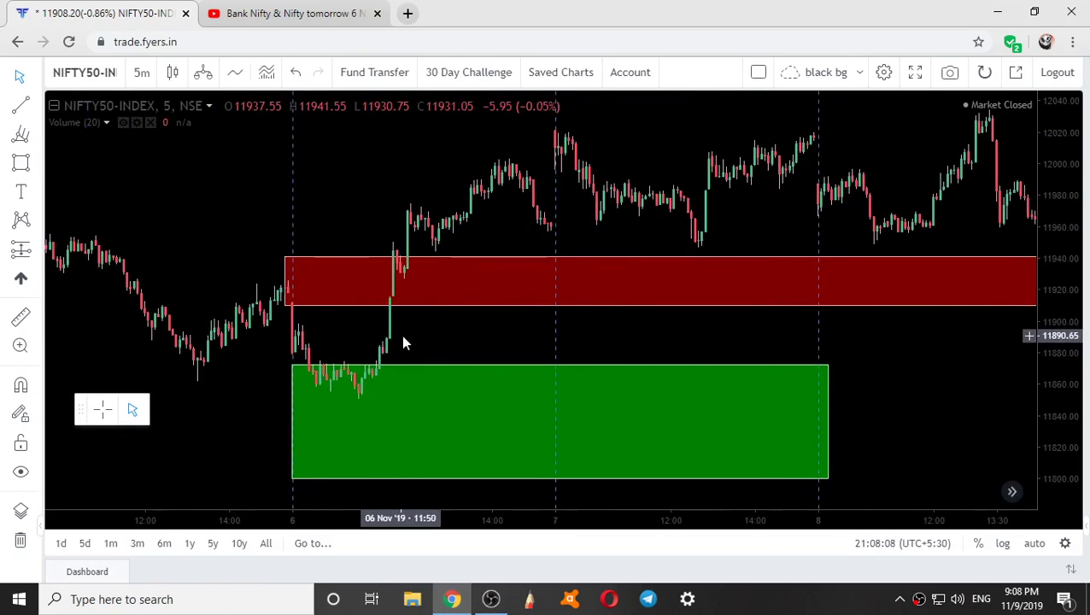
scroll(329, 342, up, 2)
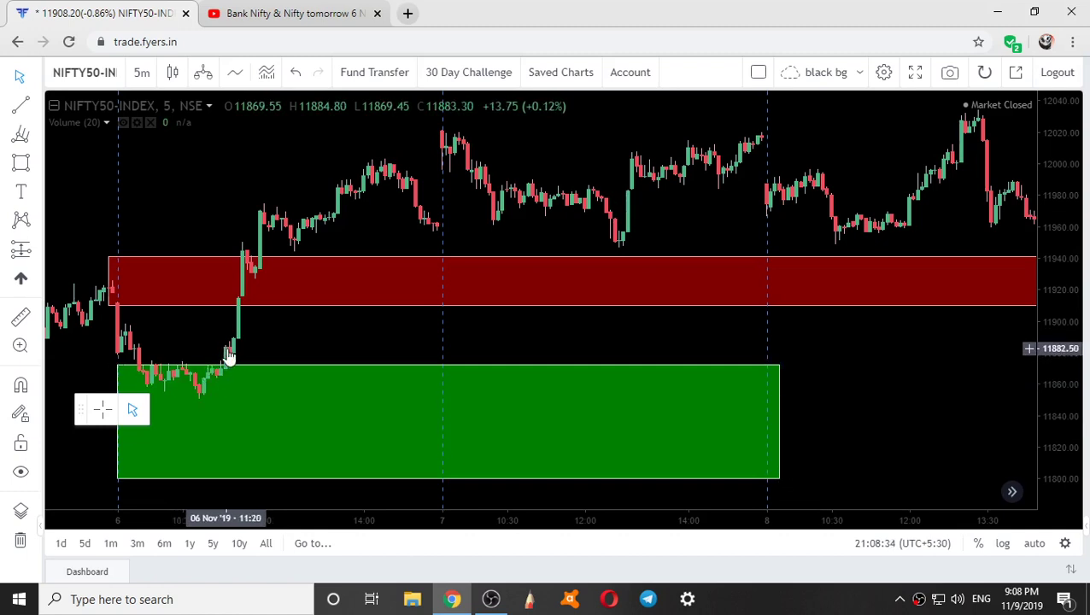
click(22, 320)
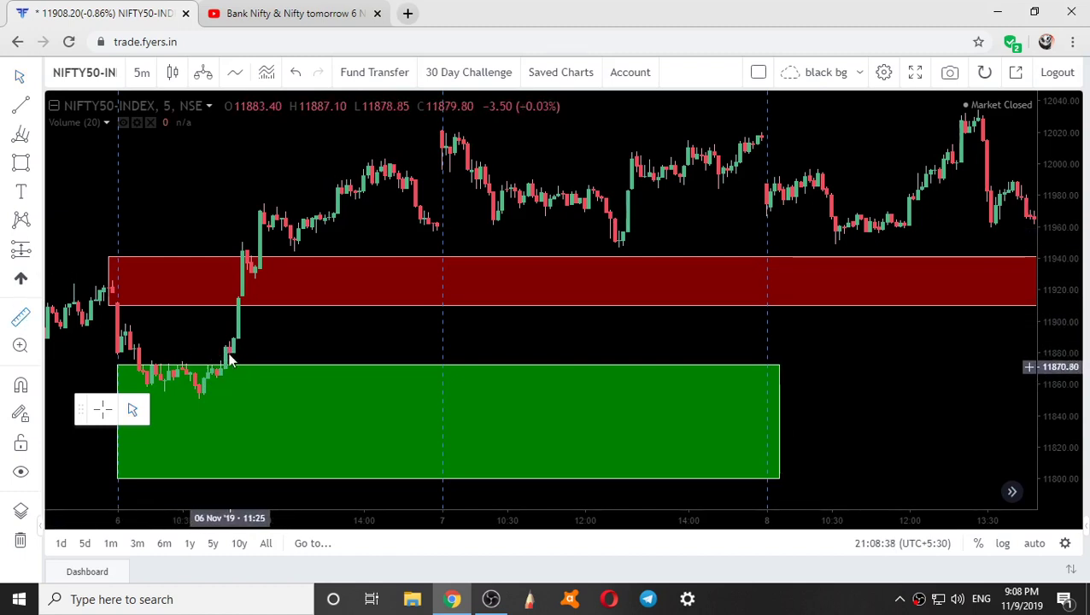
click(228, 354)
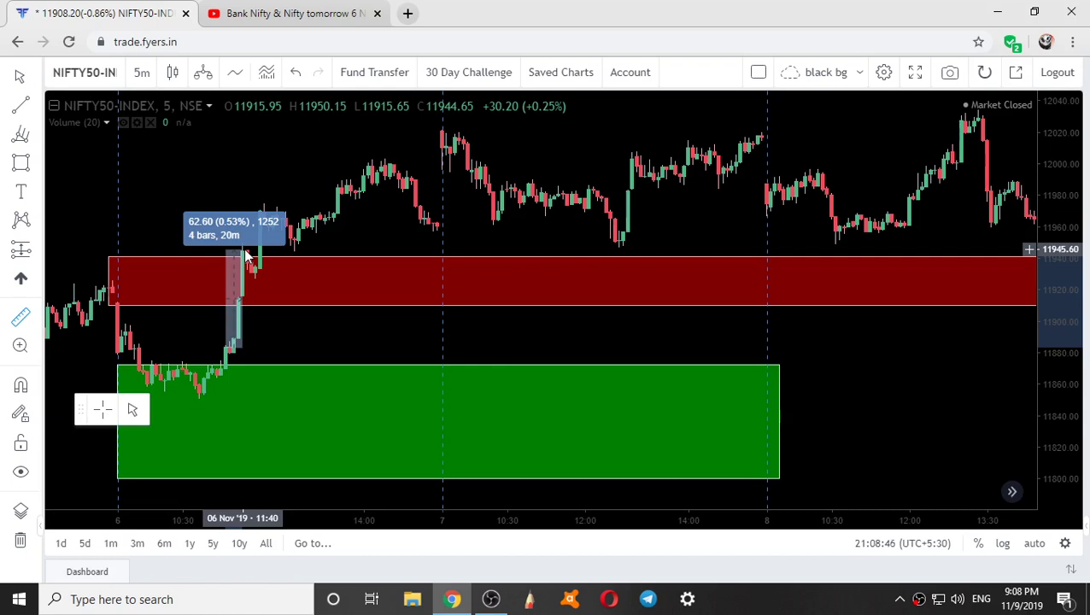
click(400, 182)
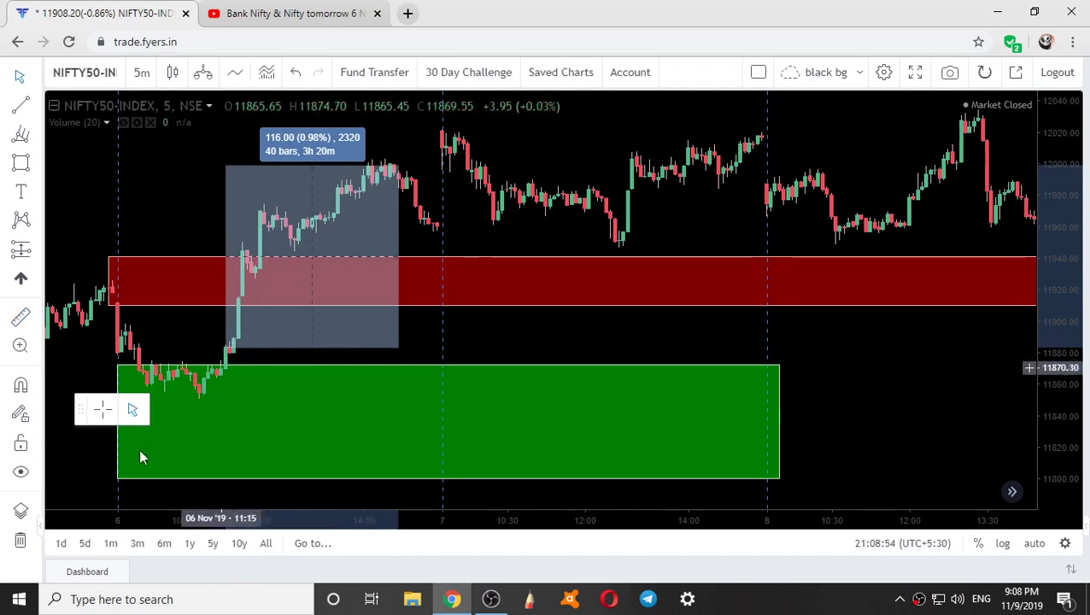
click(595, 323)
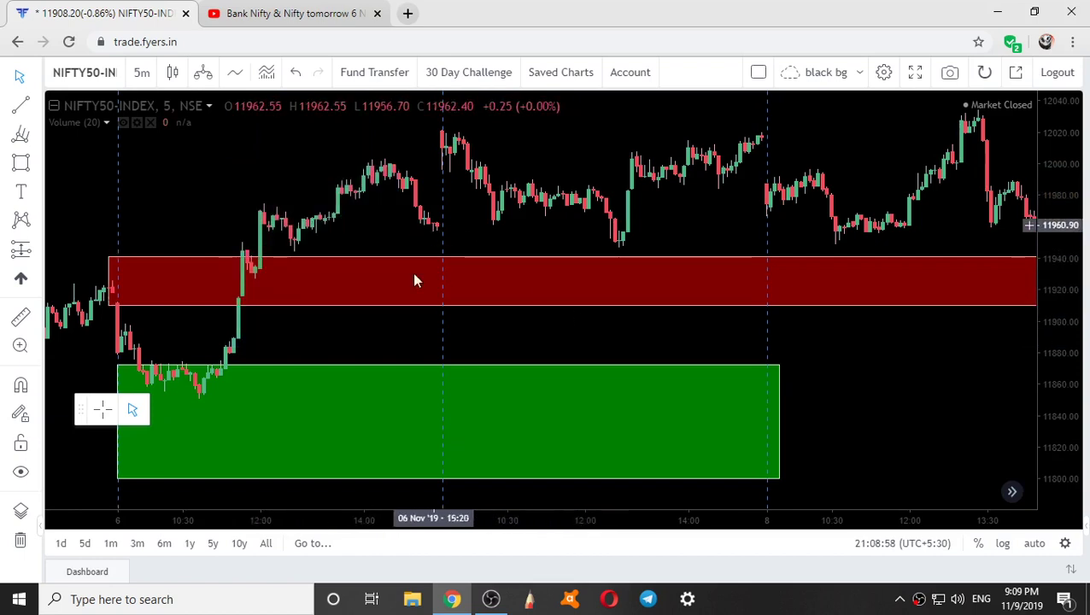
click(22, 104)
click(437, 170)
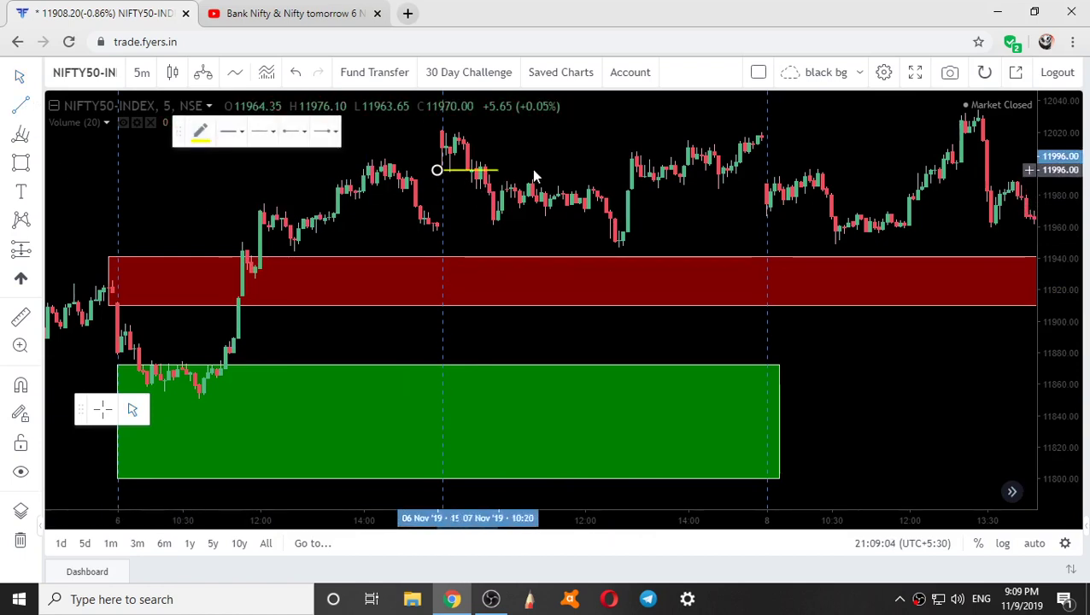
click(532, 170)
click(513, 131)
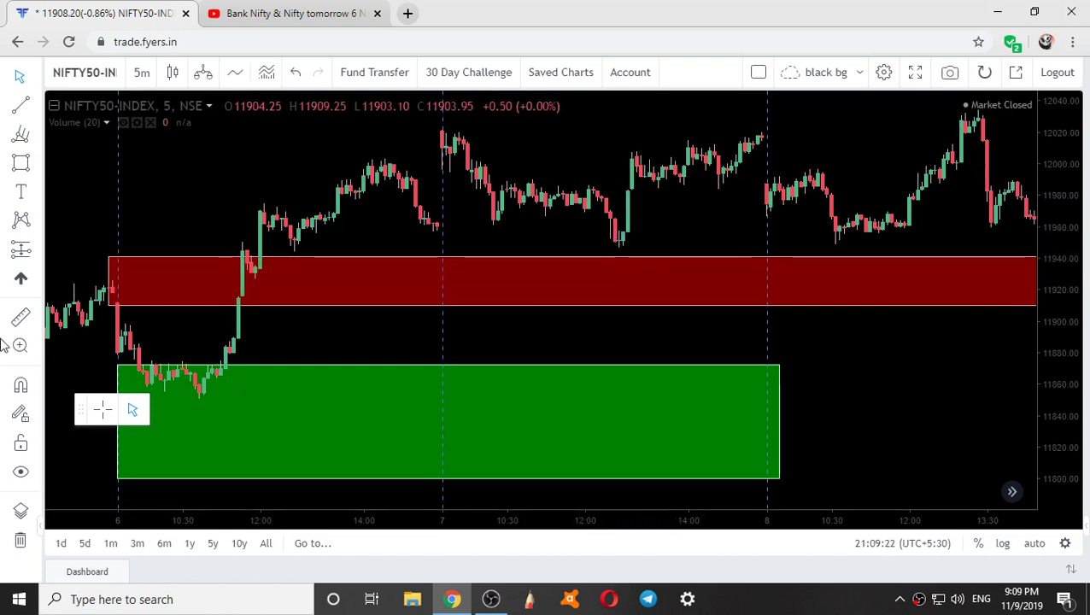
Start a price measurement from a candle low, then cancel it
click(21, 317)
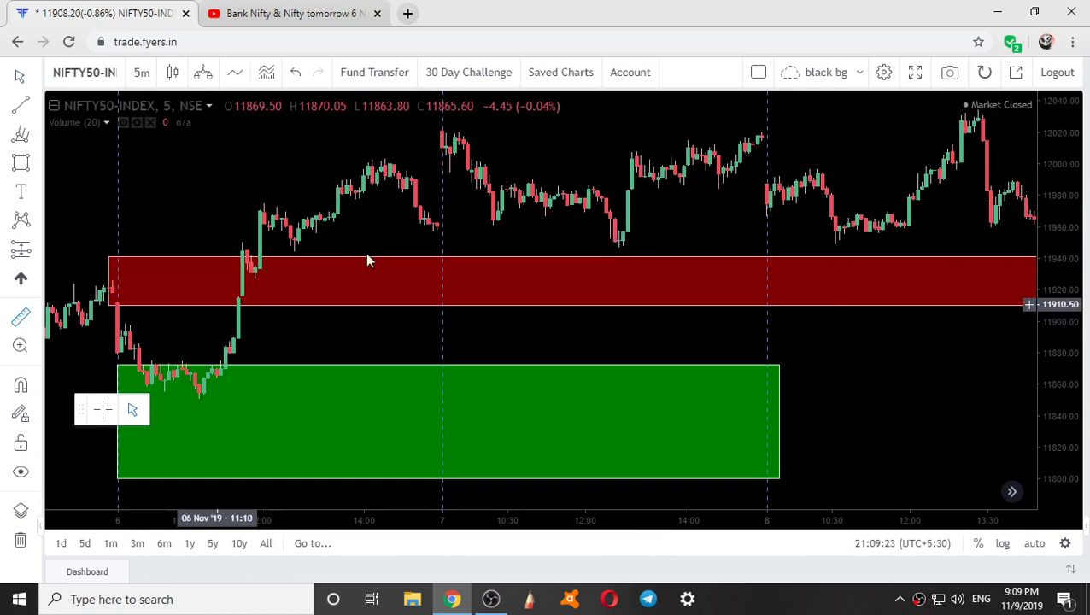
click(621, 250)
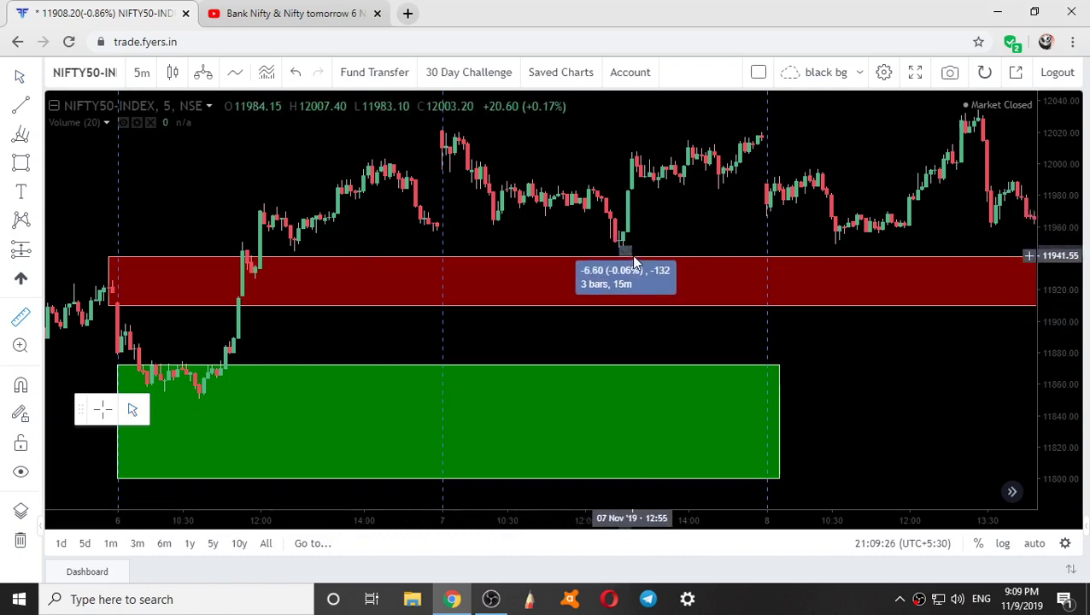
key(Escape)
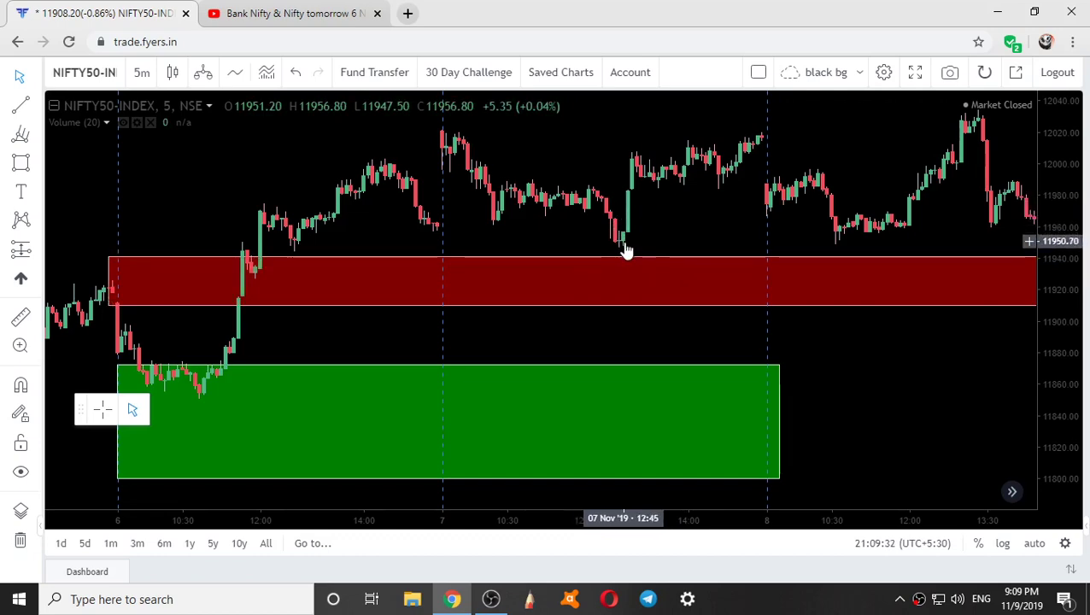
Pan to the 8 Nov session, measure its move from the low, and center the final day
drag(841, 160, 743, 184)
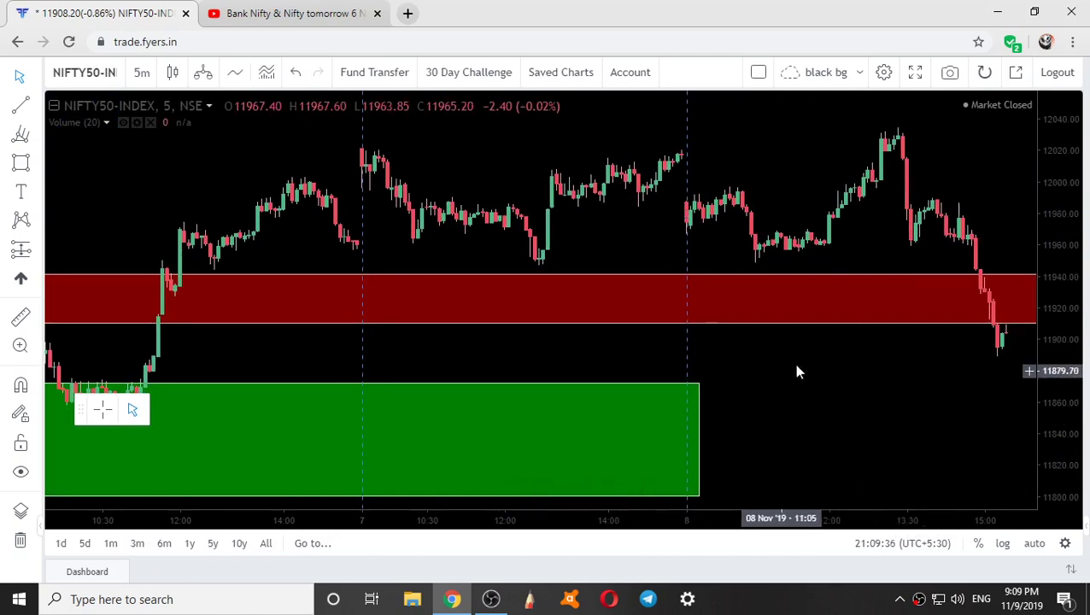
drag(820, 382, 588, 370)
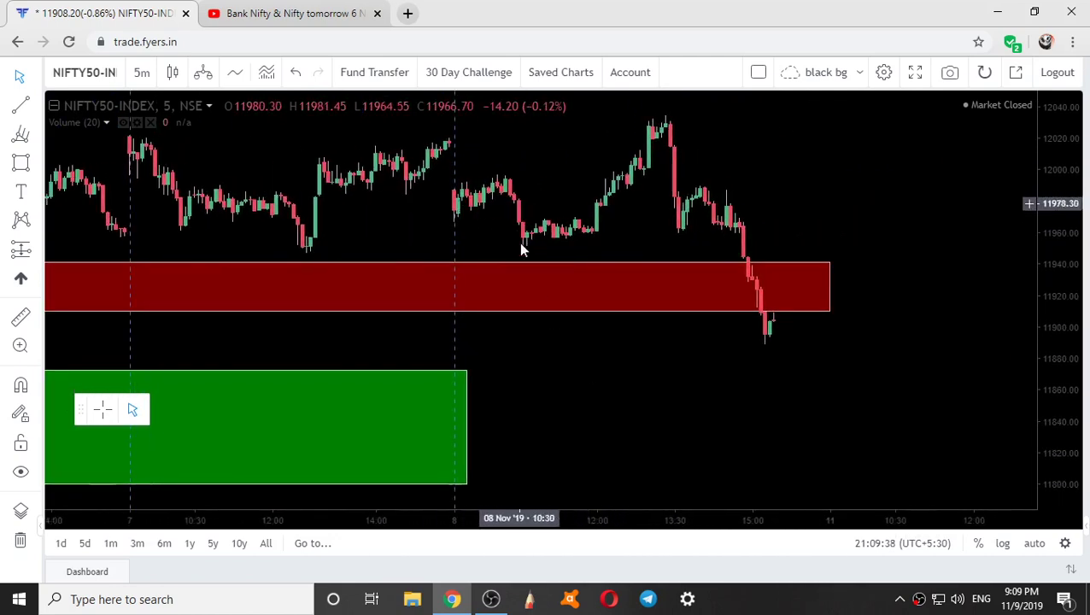
click(17, 322)
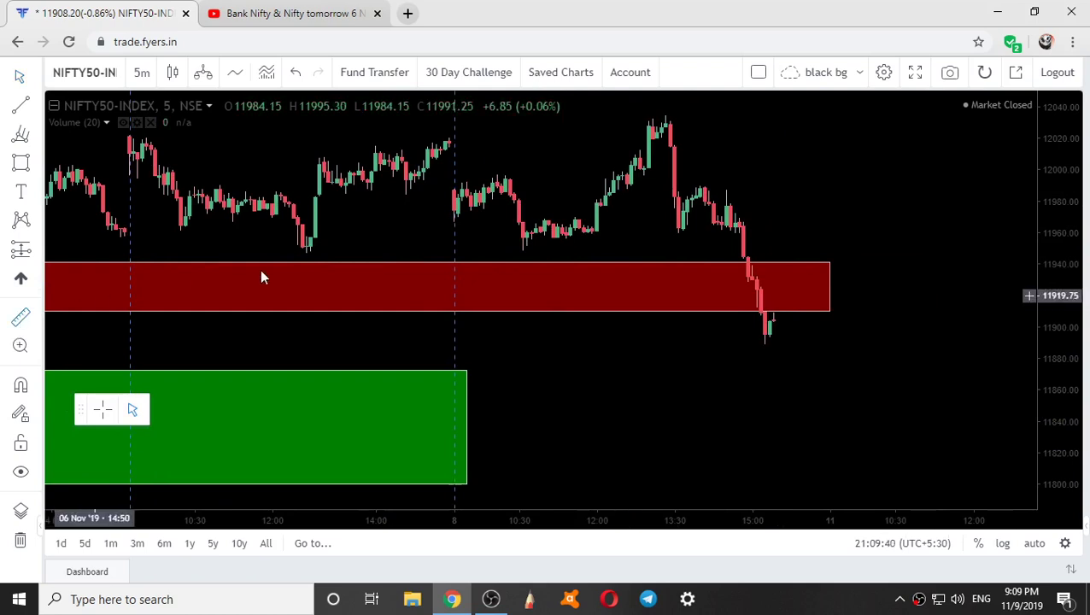
click(524, 254)
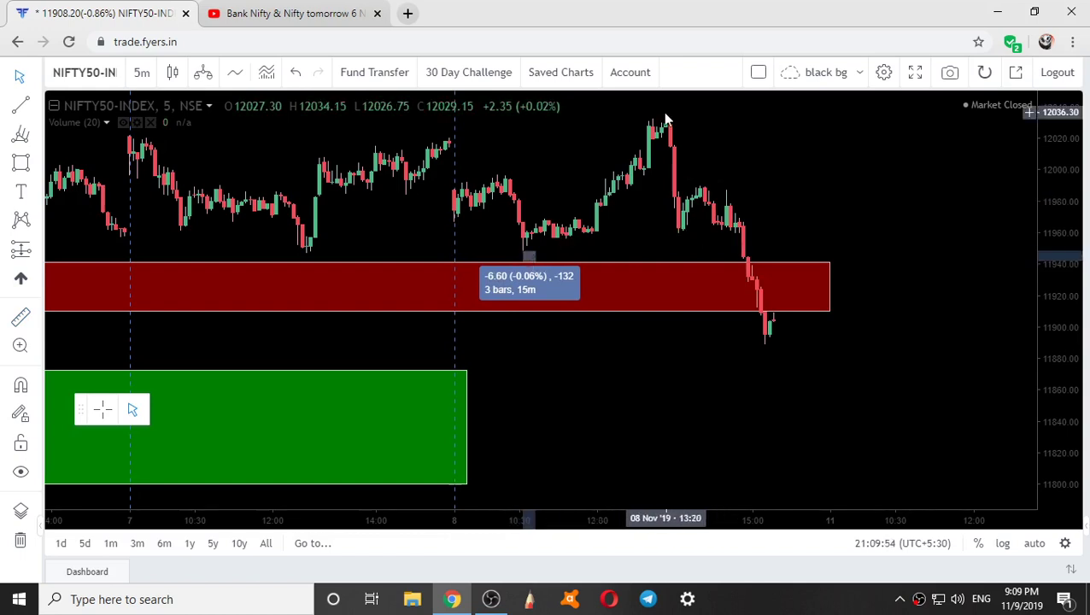
drag(658, 139, 527, 292)
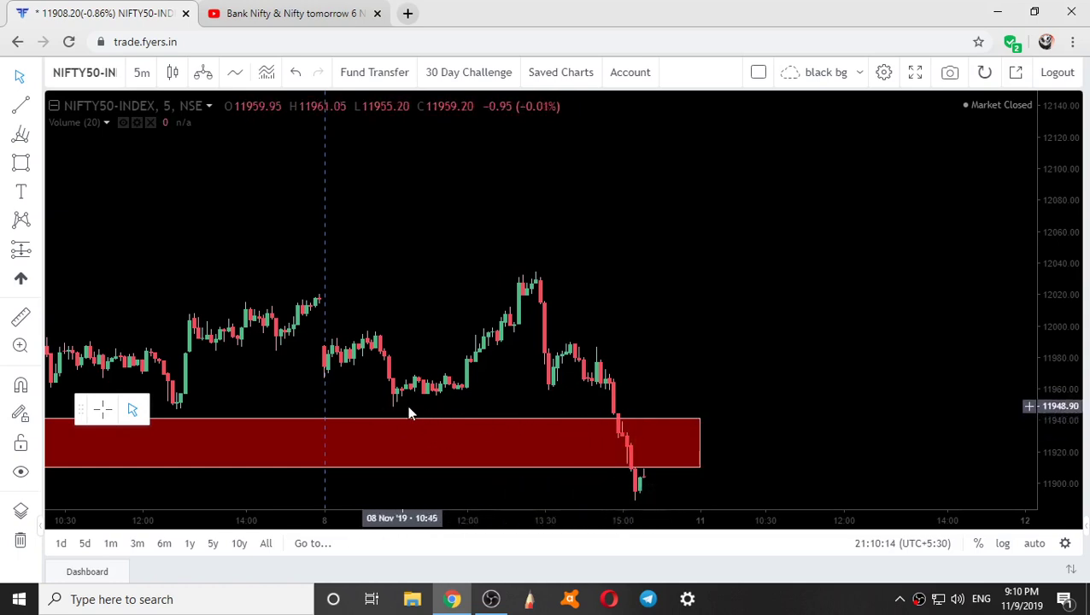
scroll(857, 255, down, 5)
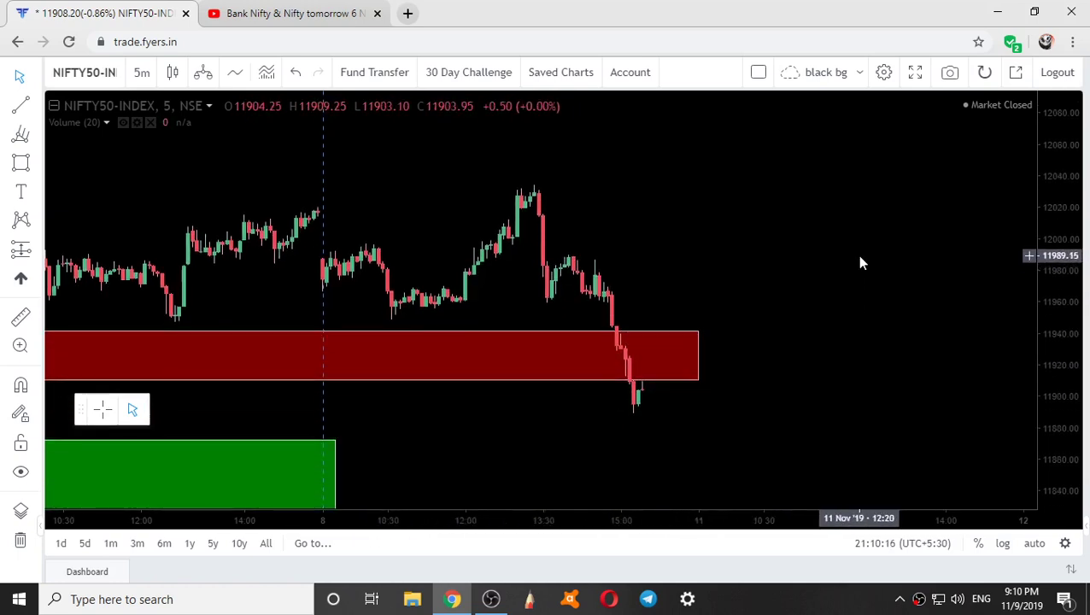
scroll(857, 255, down, 3)
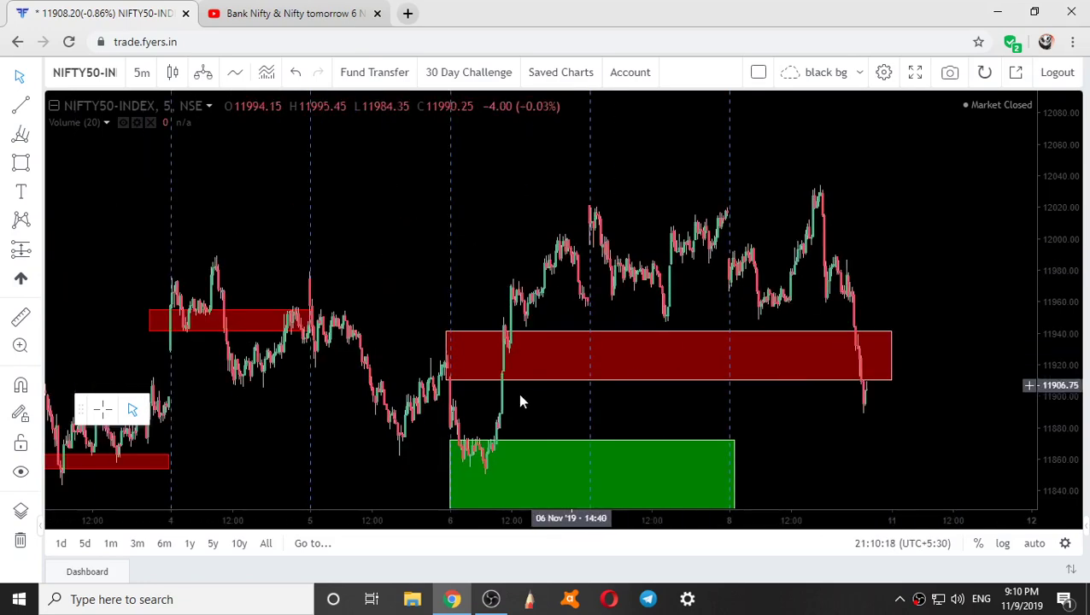
drag(827, 413, 423, 330)
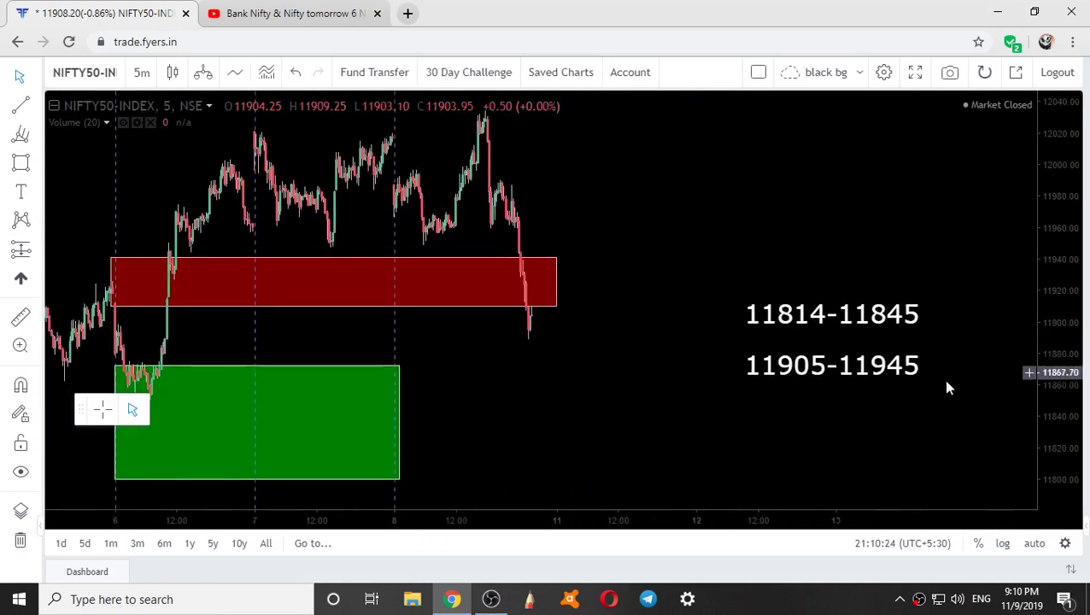
drag(866, 428, 695, 447)
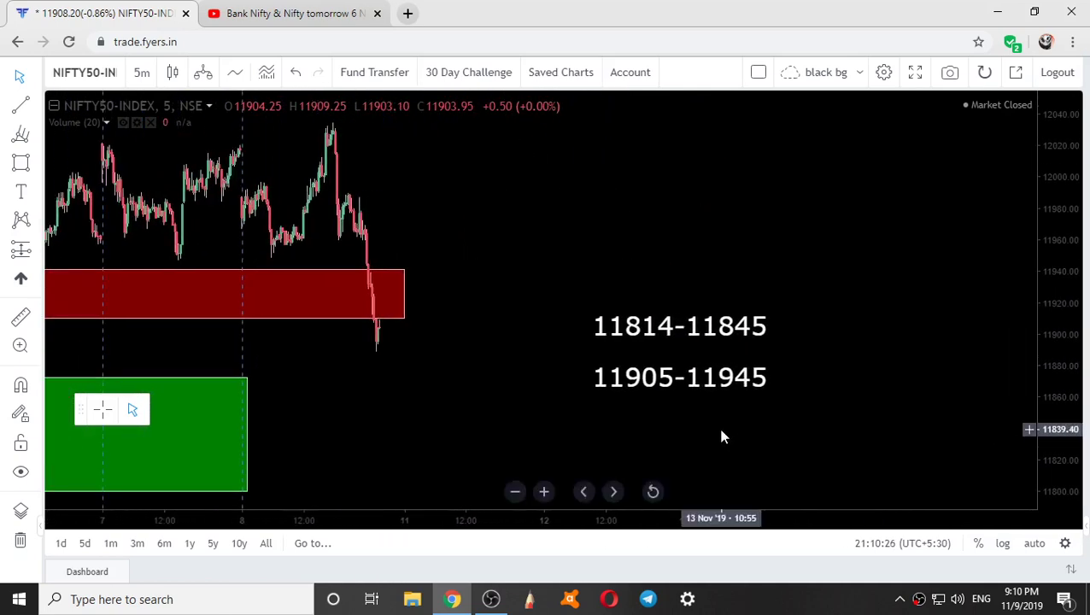
click(664, 385)
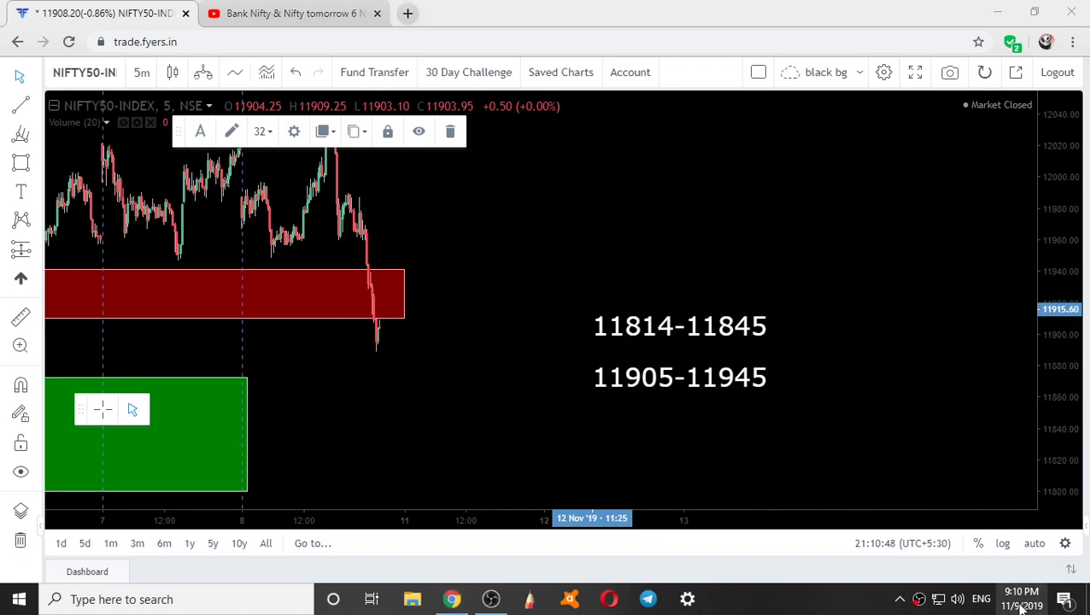
mouse_move(1029, 607)
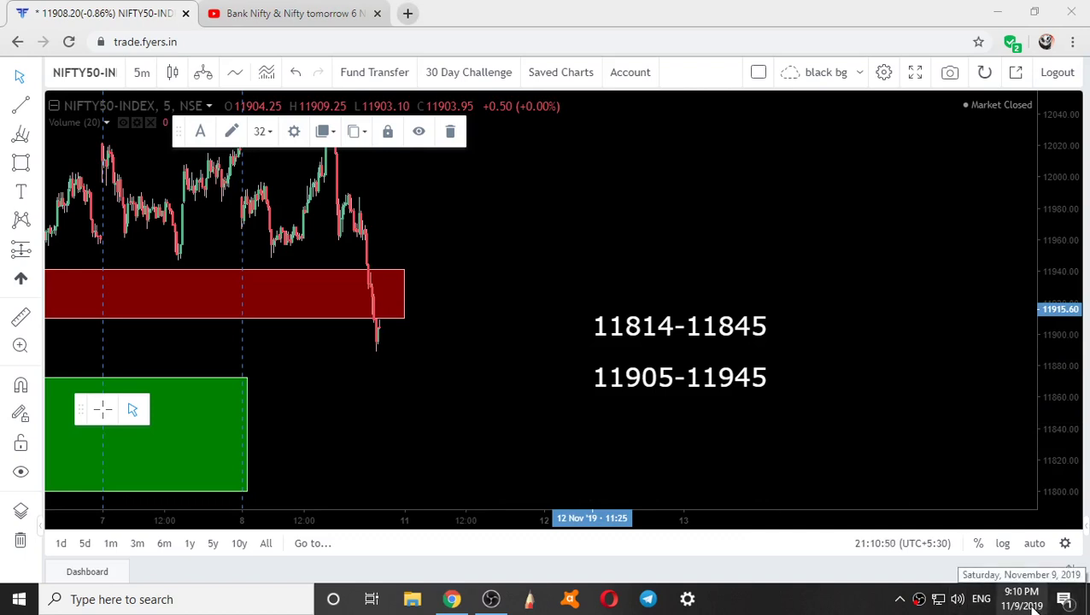